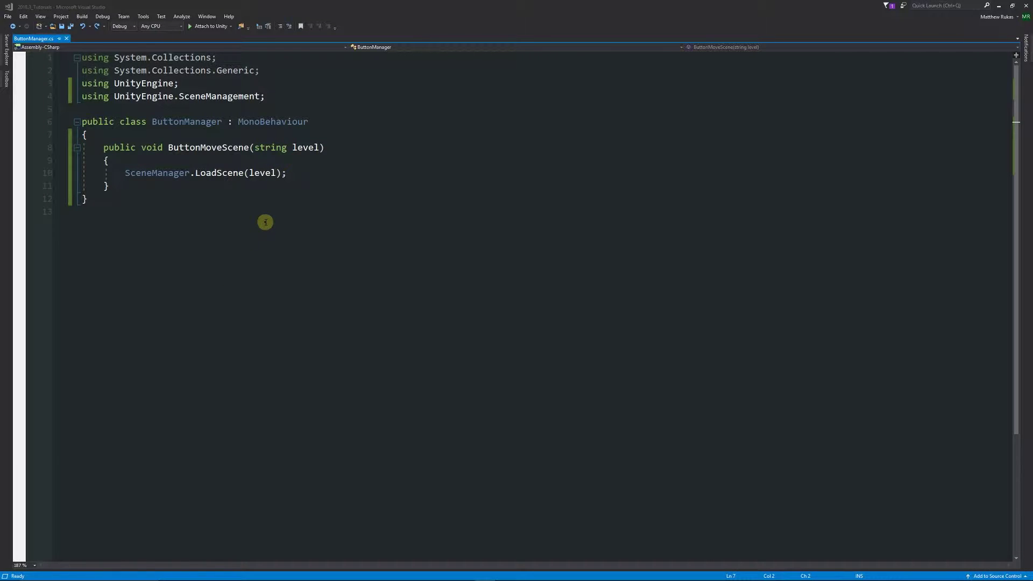
- Set the environment colour theme to Light in Options and apply it
click(143, 17)
click(167, 147)
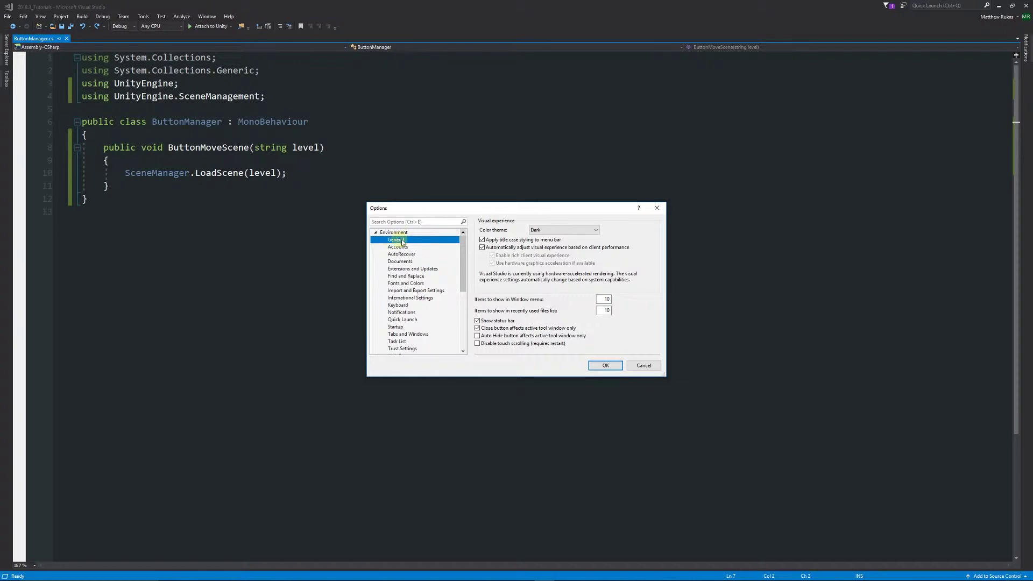
click(552, 232)
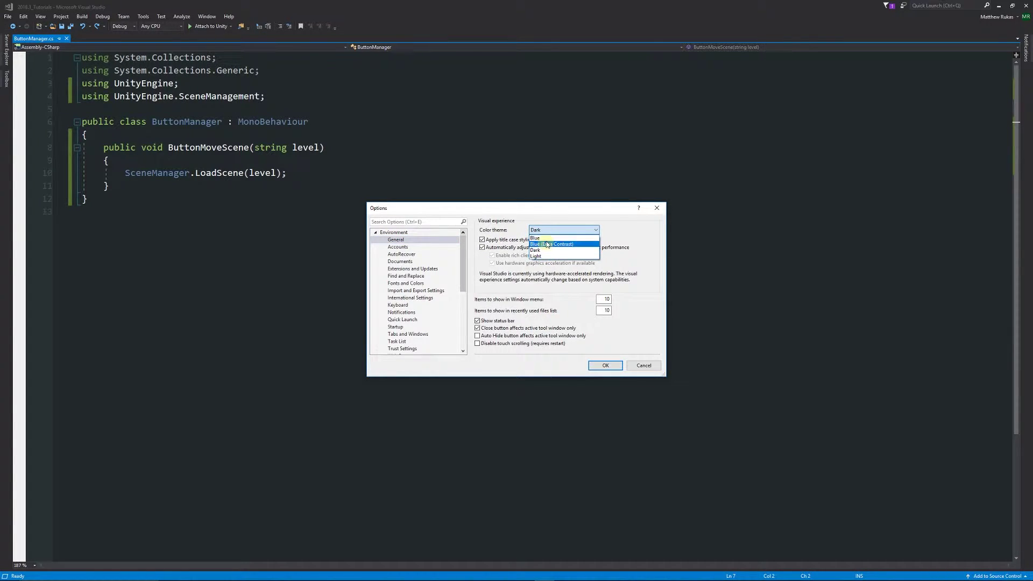
click(548, 257)
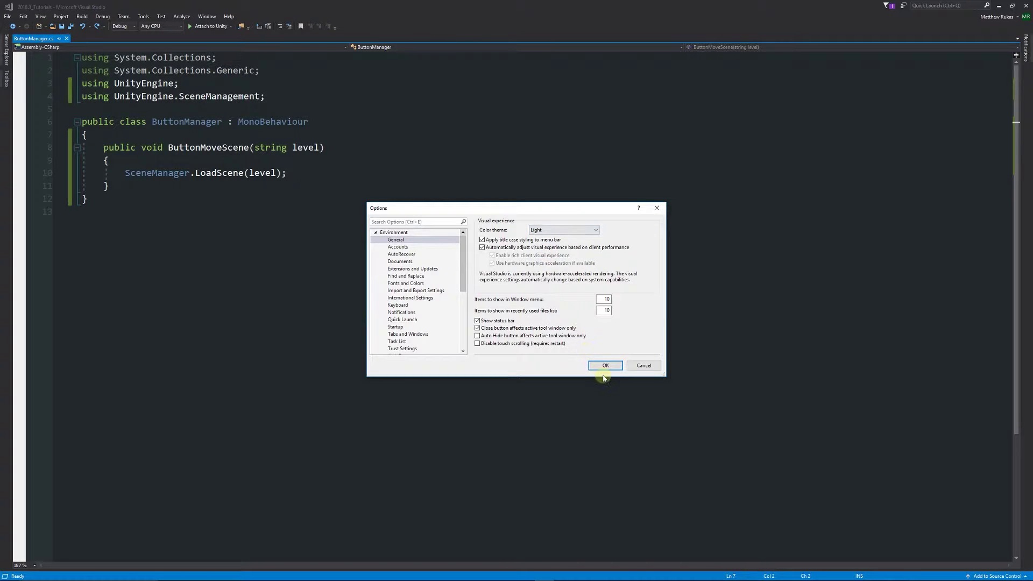
click(605, 366)
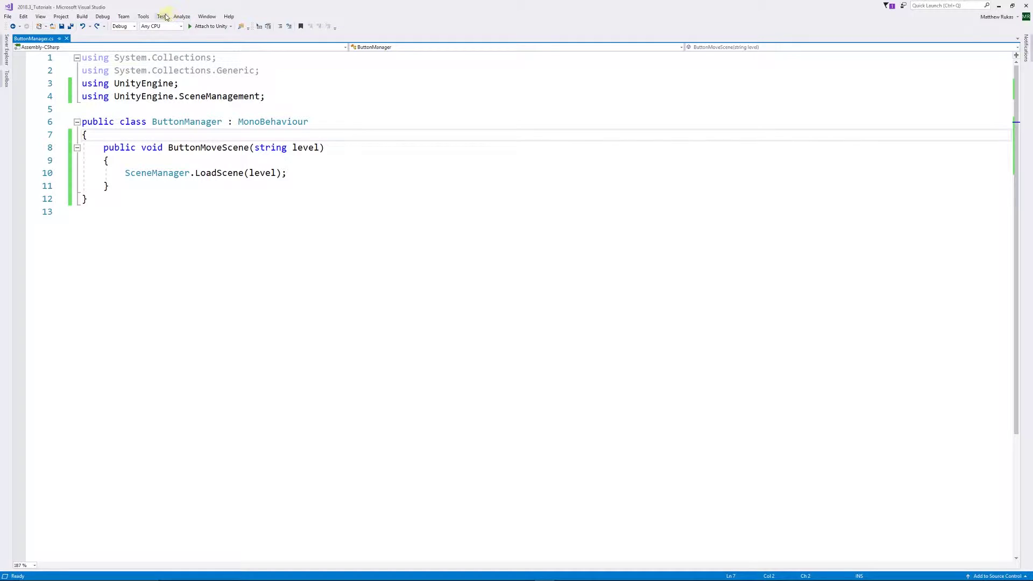
- Set the environment colour theme back to Dark in Options and apply it
click(144, 16)
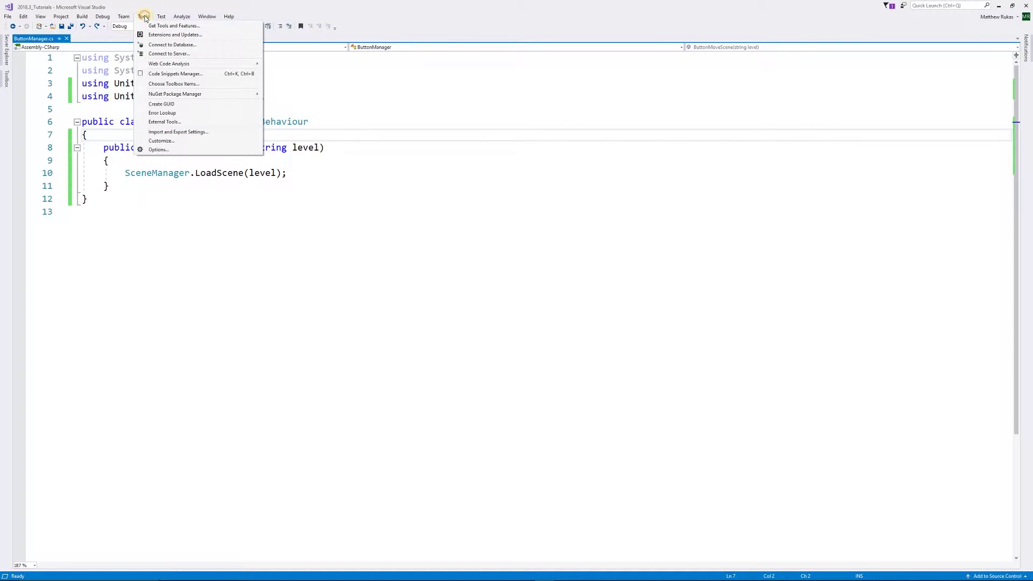
click(162, 149)
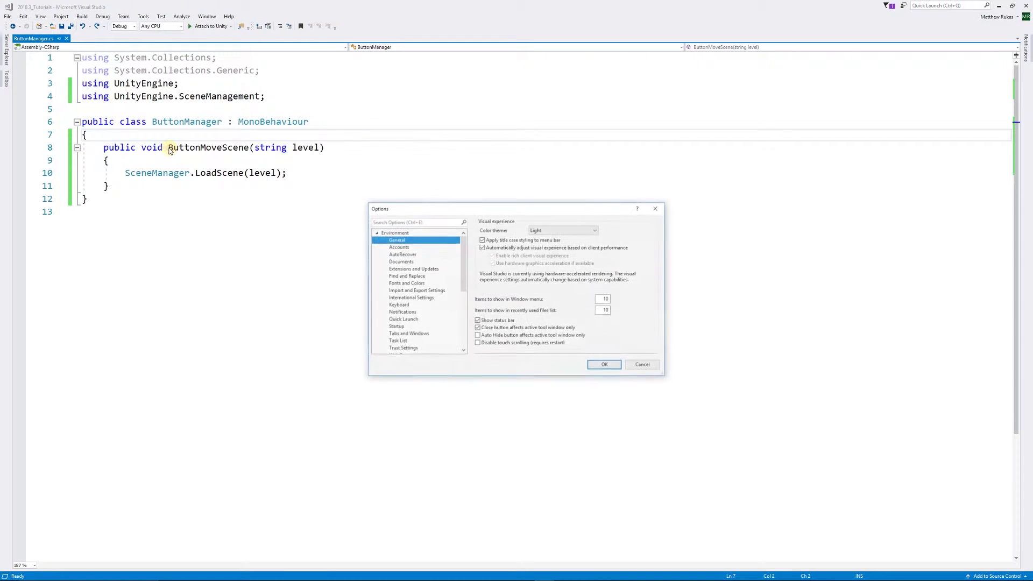
click(550, 232)
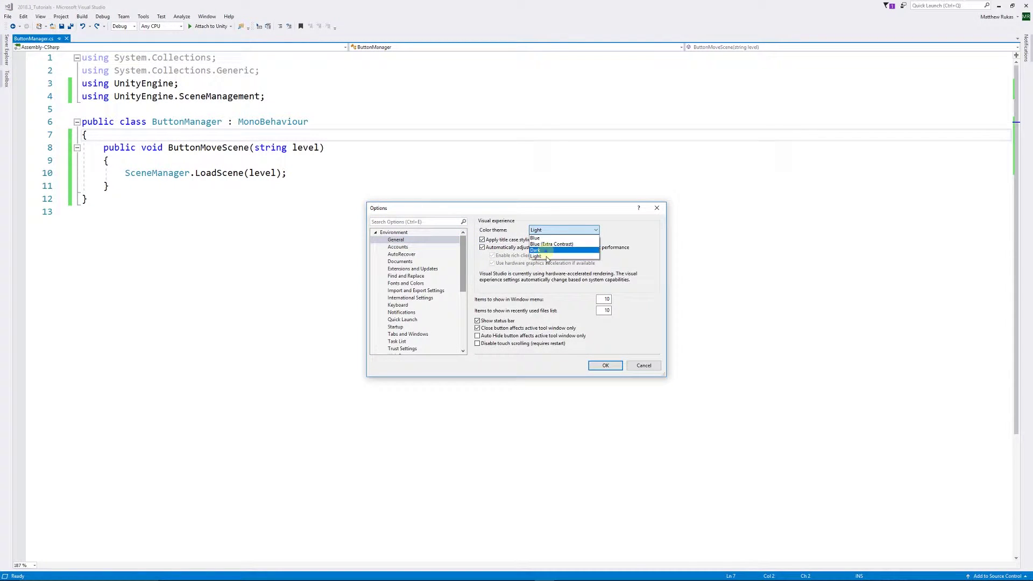
click(539, 251)
click(609, 366)
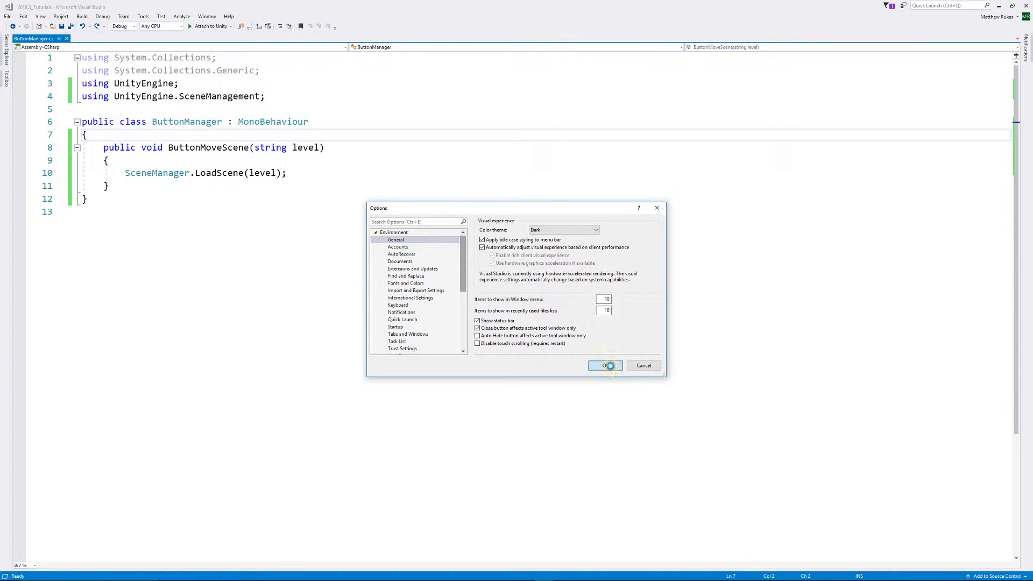